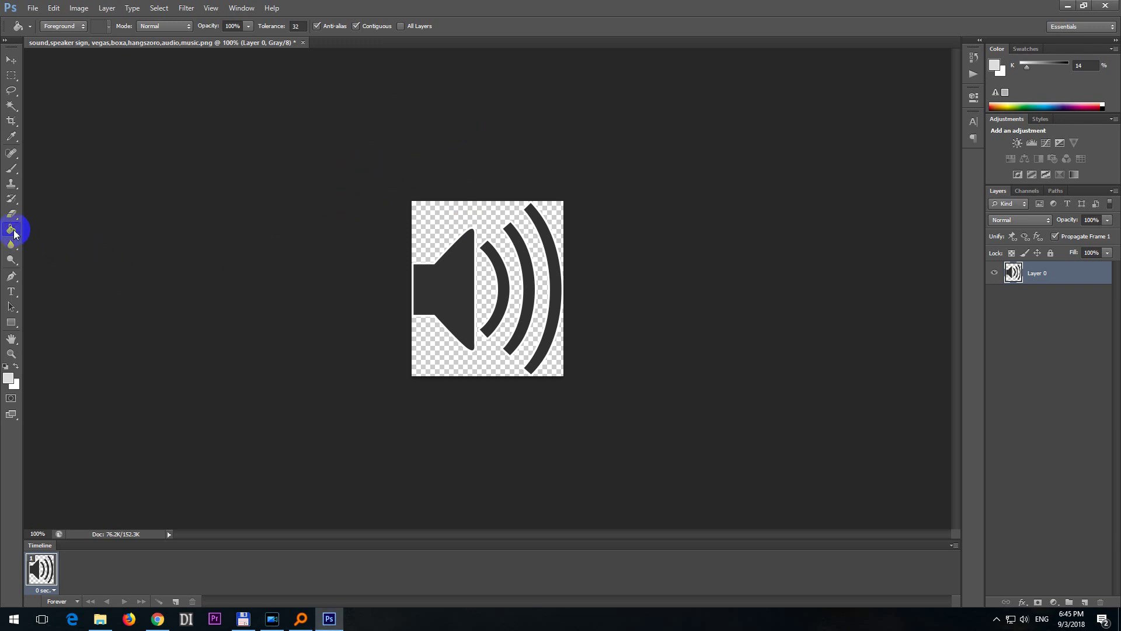
Select the Paint Bucket Tool from the fill tool group, keeping the current grey foreground colour
left_click_drag(12, 234, 62, 246)
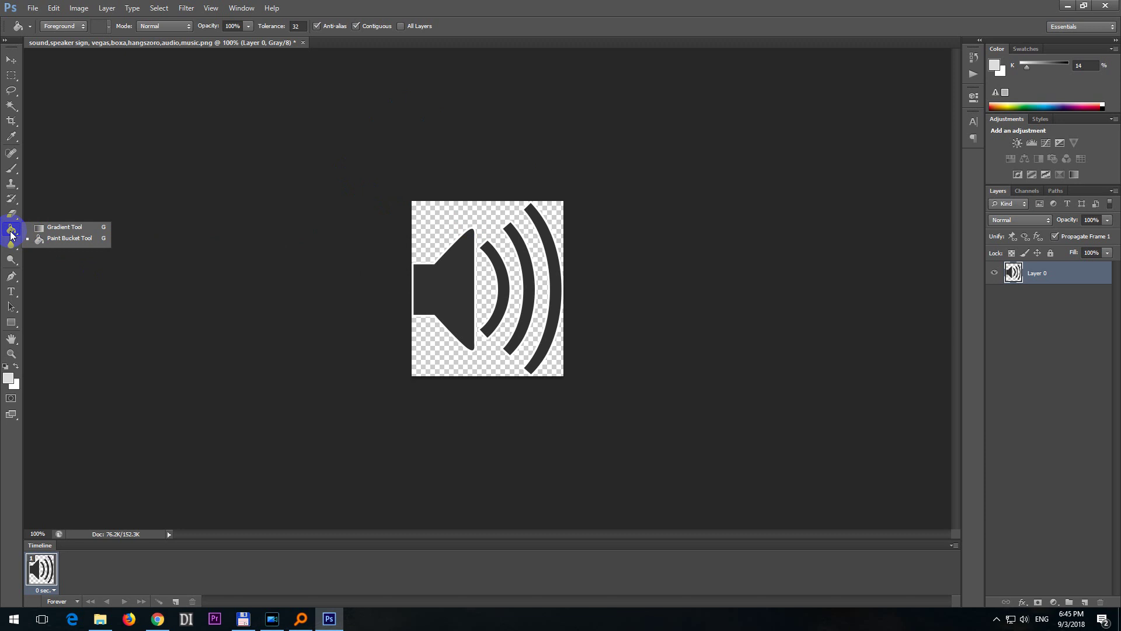
left_click(77, 240)
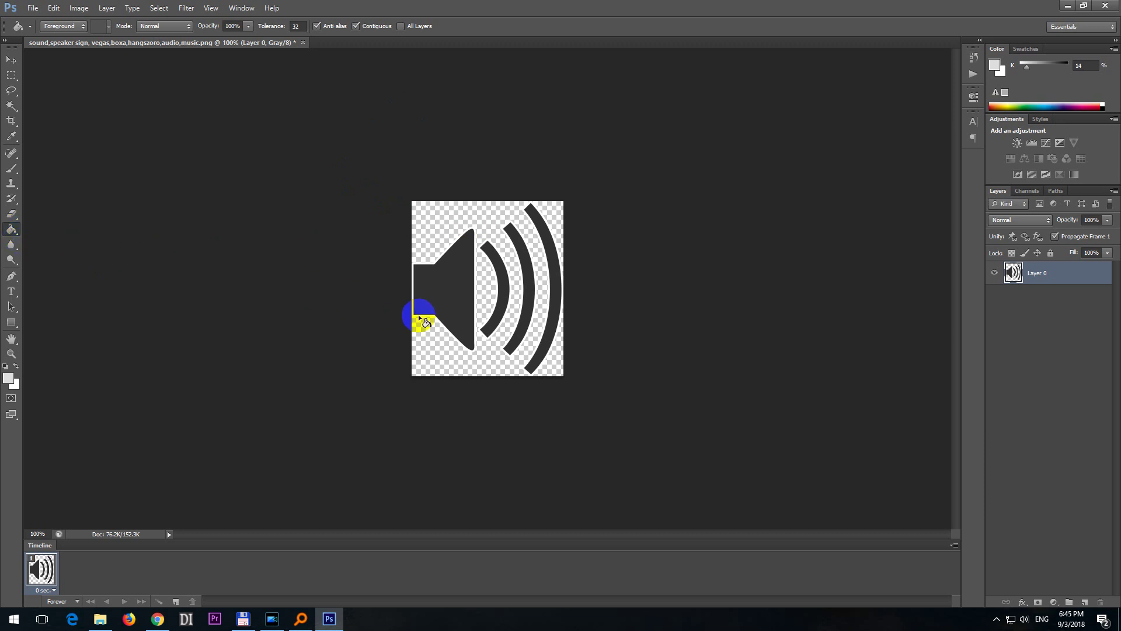
left_click(11, 379)
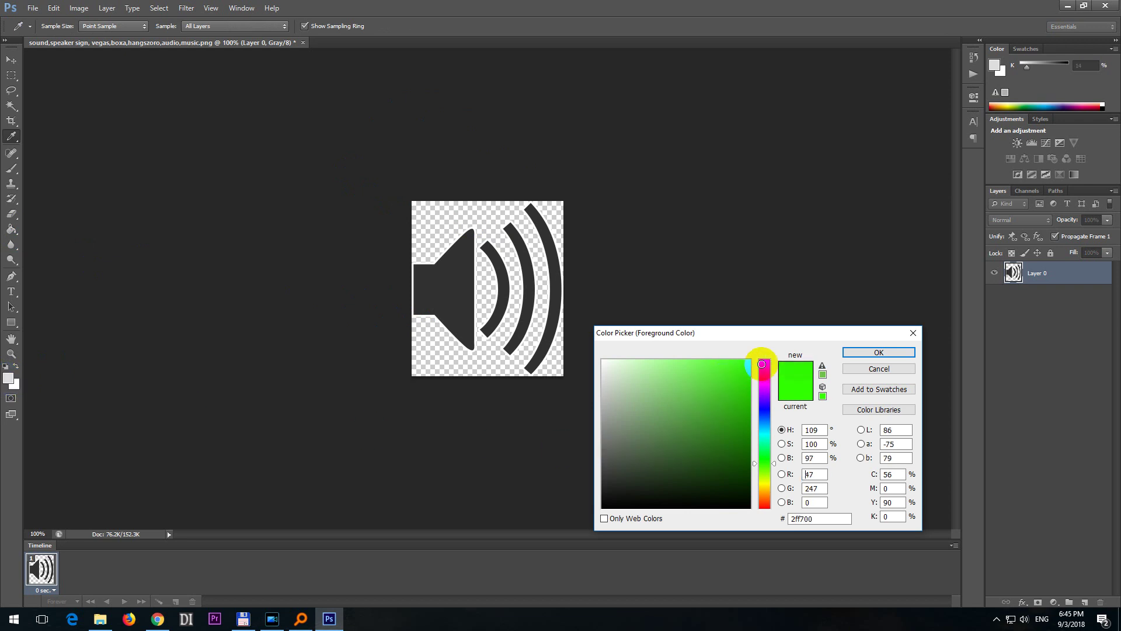
left_click(881, 374)
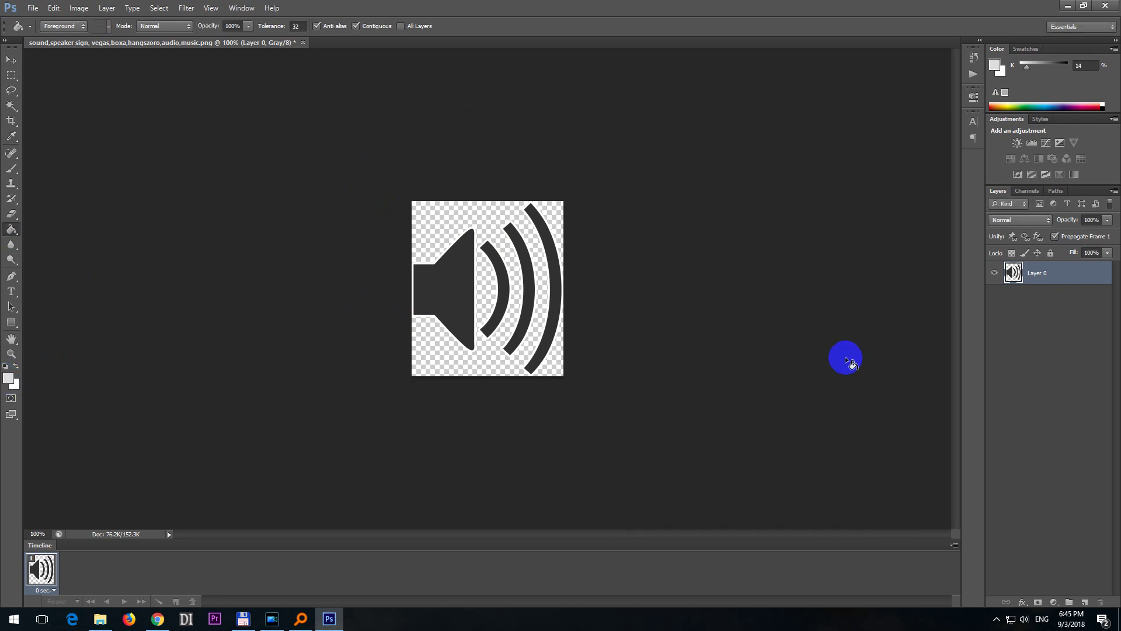
Paint Bucket-fill the speaker body, then the inner, middle and outer sound arcs with grey
left_click(458, 290)
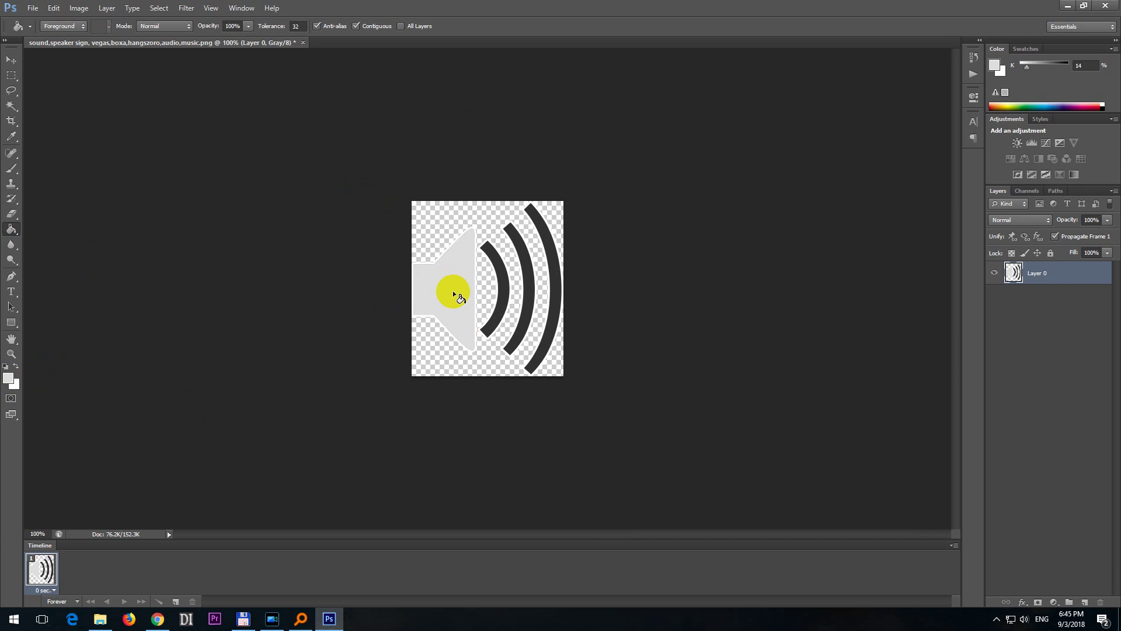
left_click(501, 323)
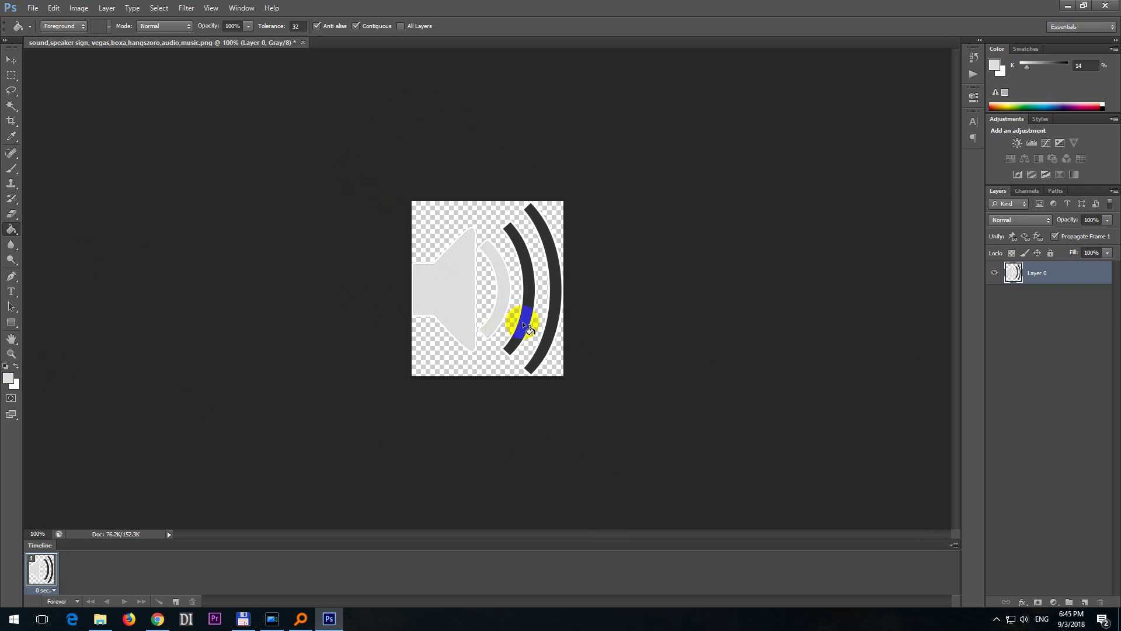
left_click(522, 320)
left_click(556, 331)
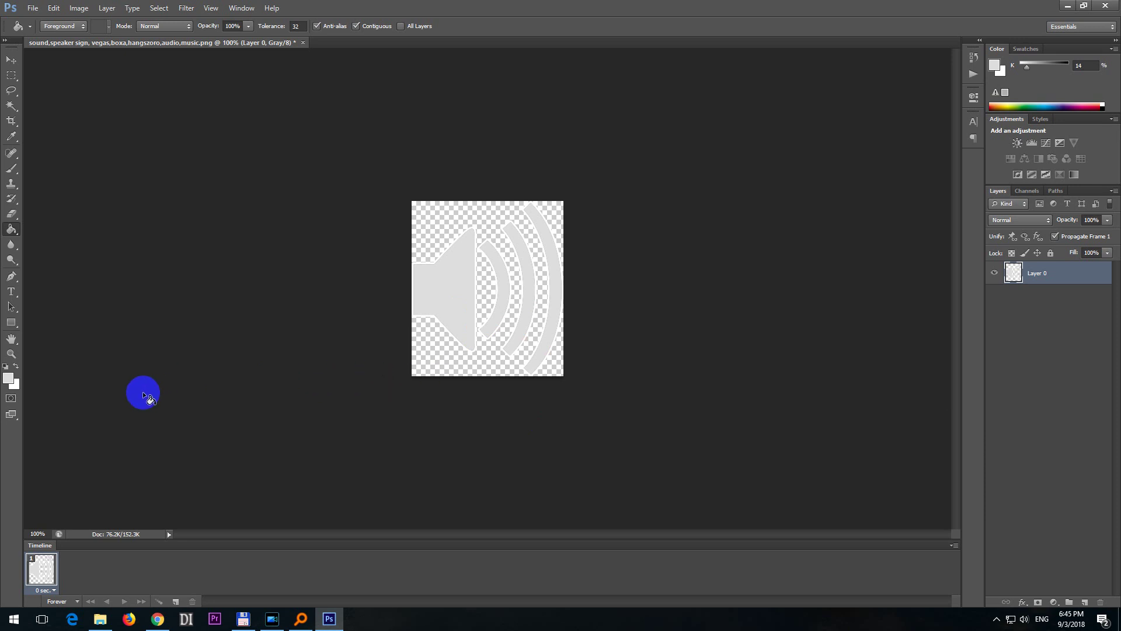
left_click(12, 382)
Step backward with Edit > Step Backward and Alt+Ctrl+Z until every grey fill is removed
left_click(53, 8)
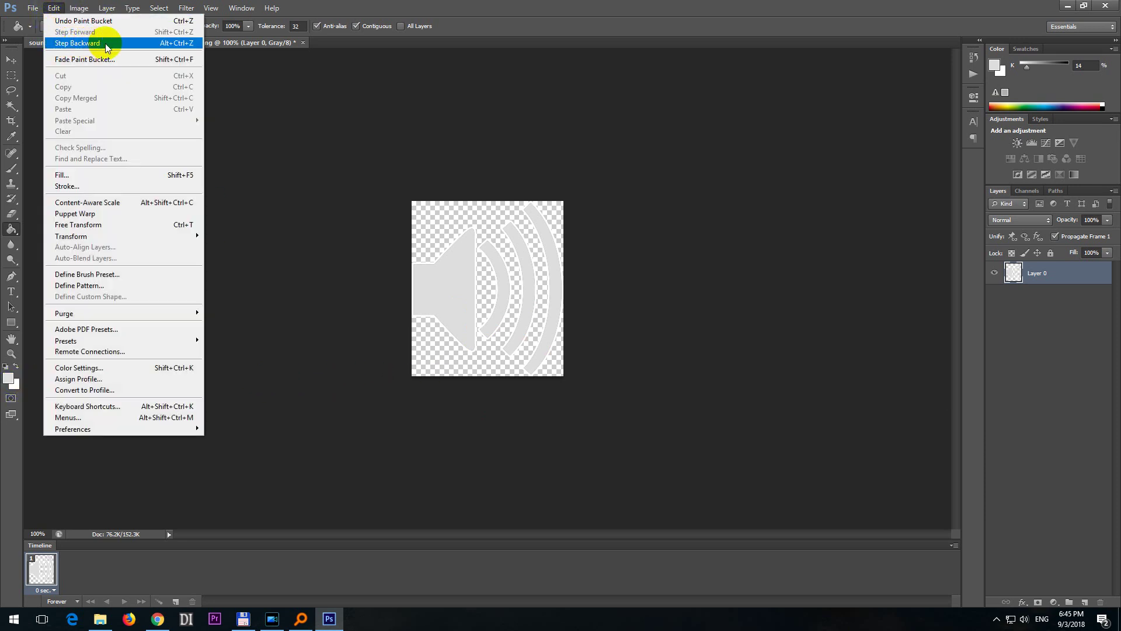
left_click(137, 42)
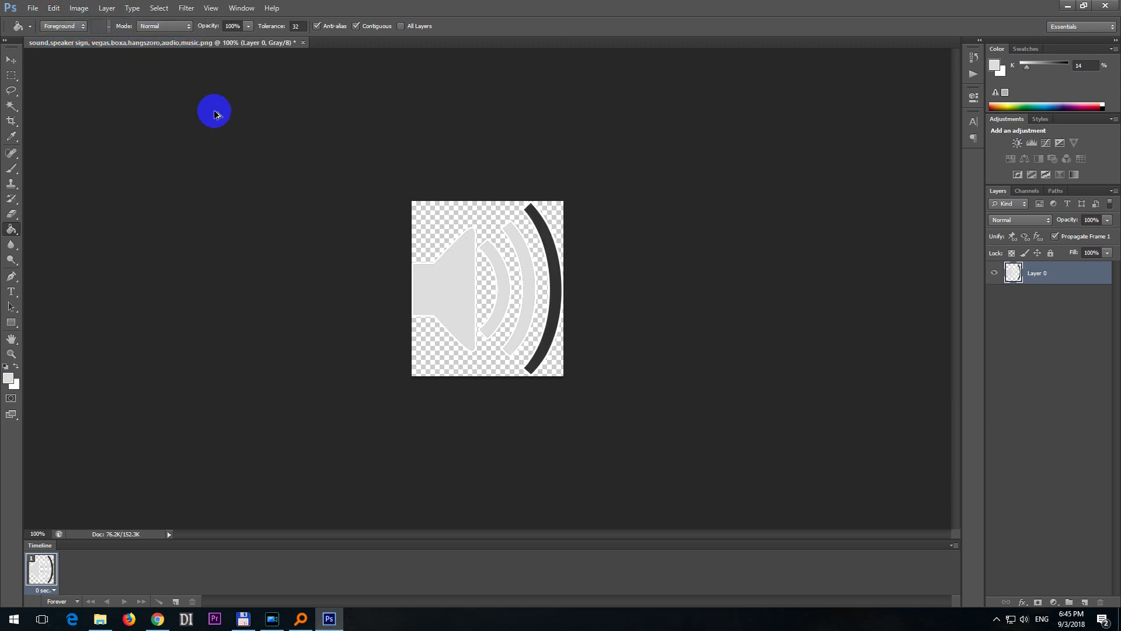
key("alt+ctrl+z")
key("alt+ctrl+z")
key("alt+ctrl+z")
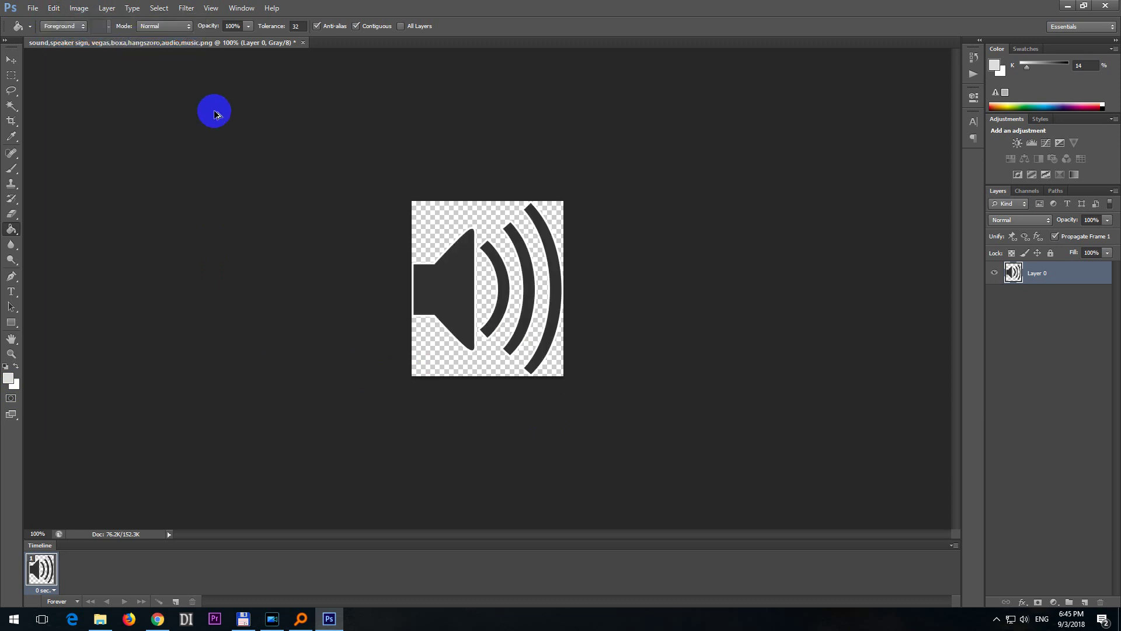
Change the image mode from Grayscale to RGB Color via Image > Mode
left_click(83, 8)
mouse_move(131, 21)
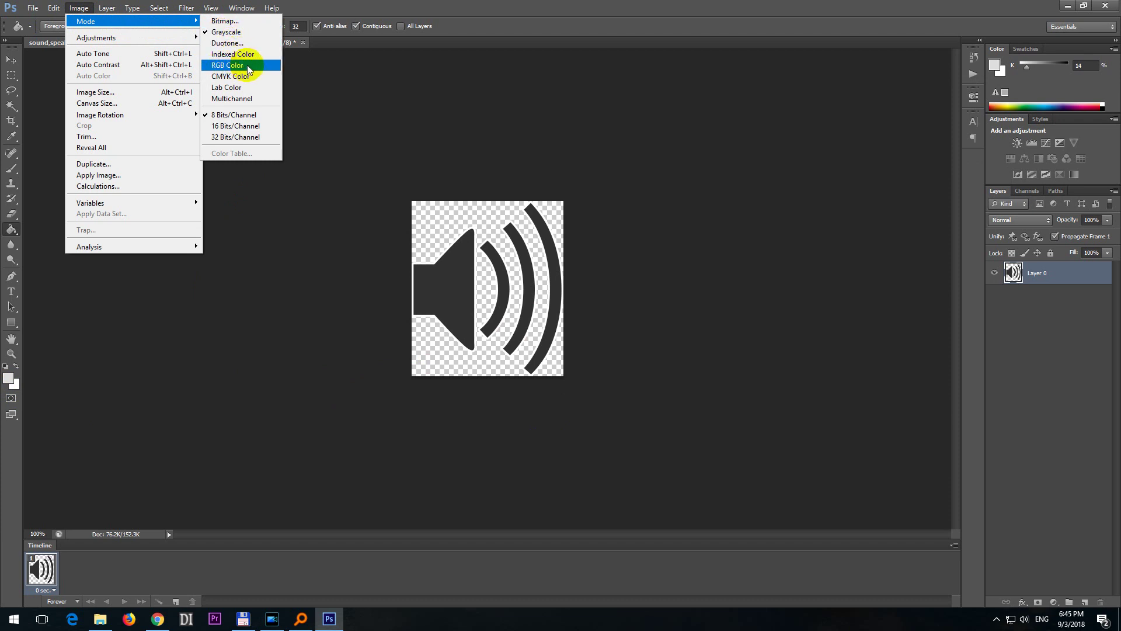
left_click(247, 65)
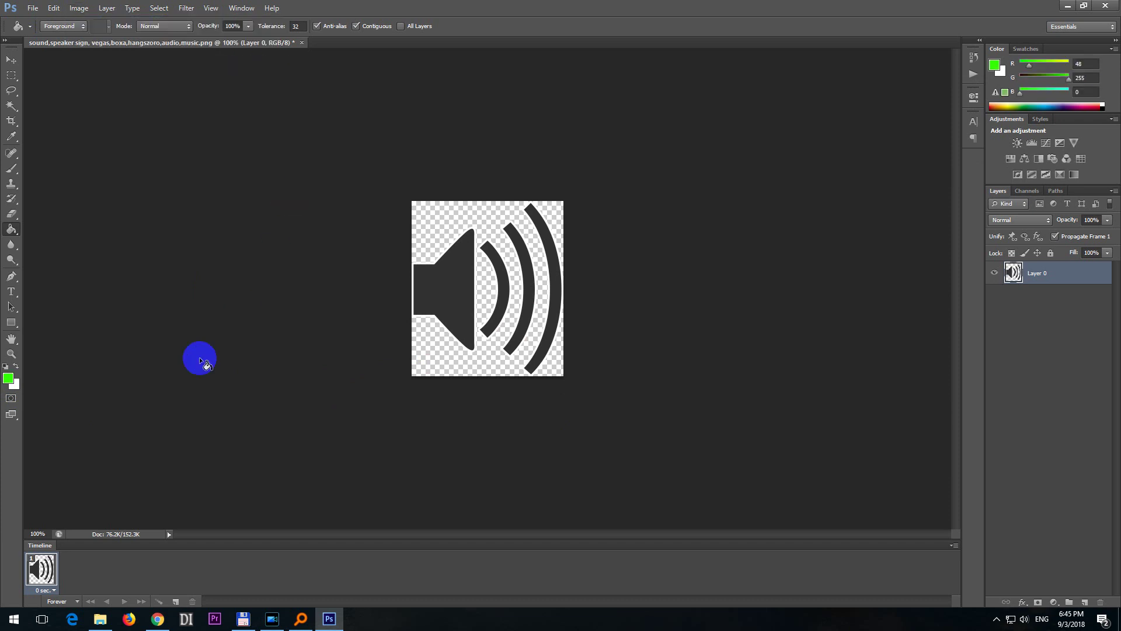
Set the foreground colour to bright green in the colour picker
left_click(10, 380)
left_click(708, 376)
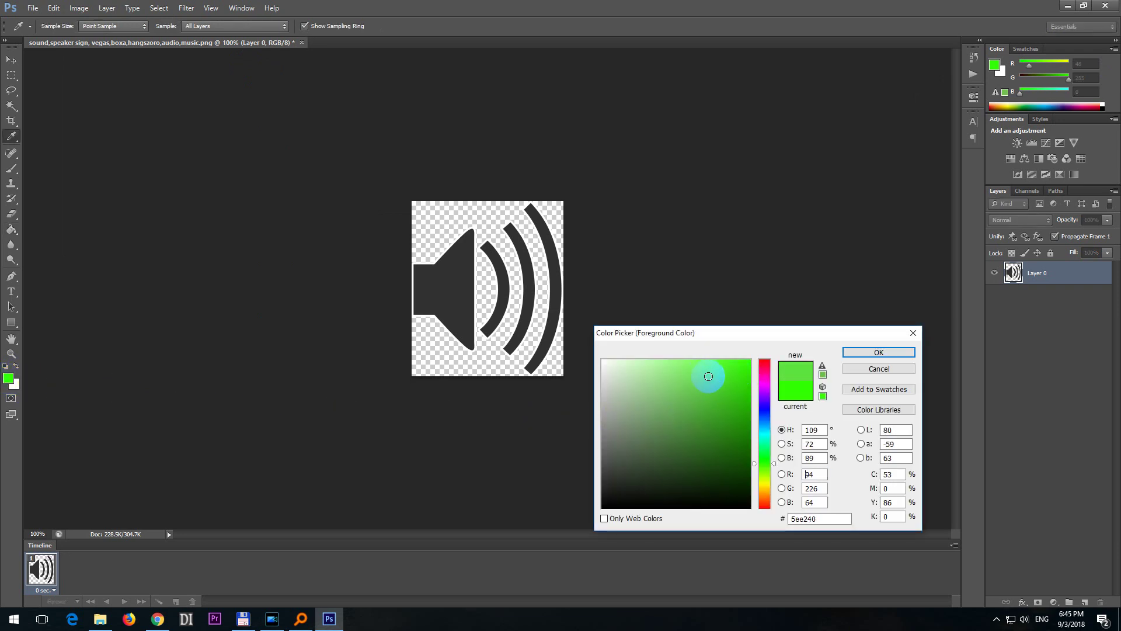
left_click(878, 353)
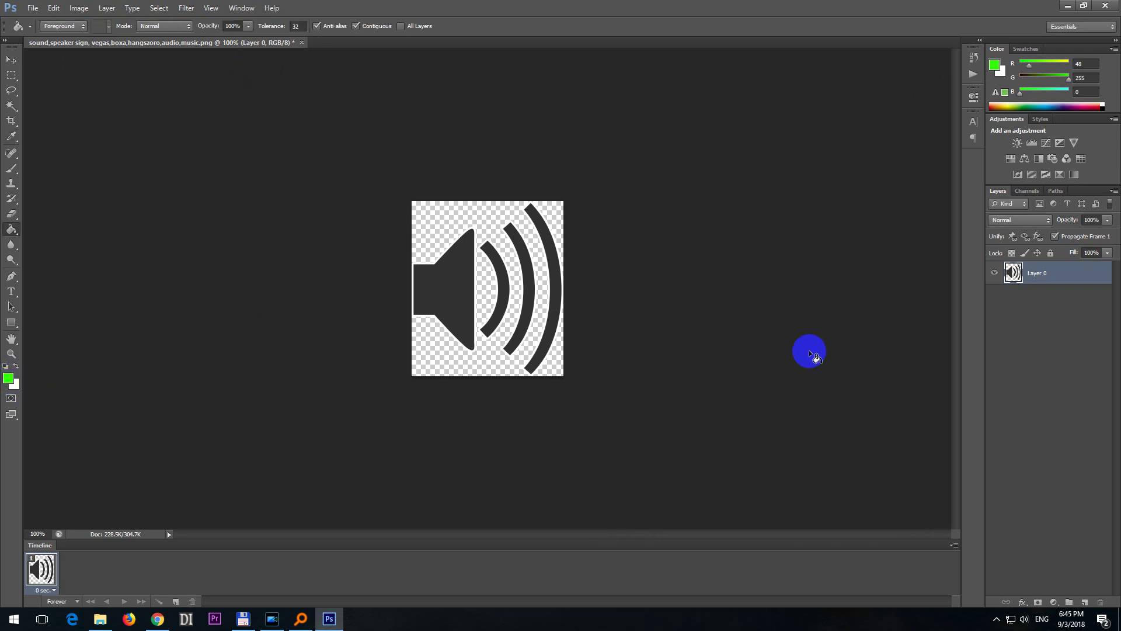
Paint Bucket-fill the speaker body and the three sound arcs with the green
left_click(452, 279)
left_click(495, 296)
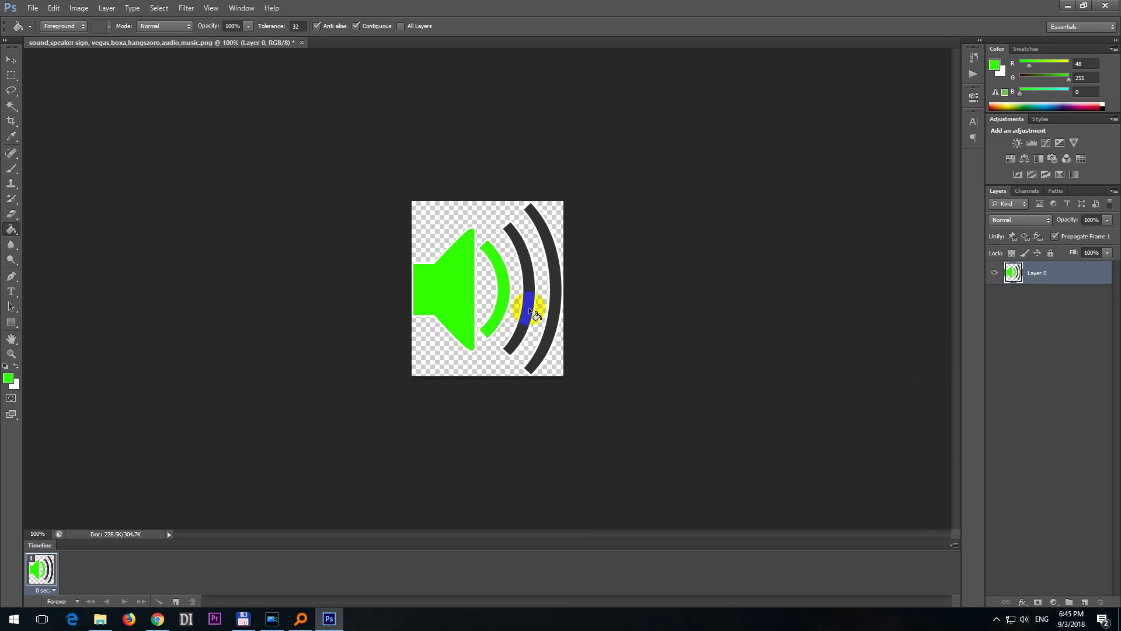
left_click(529, 312)
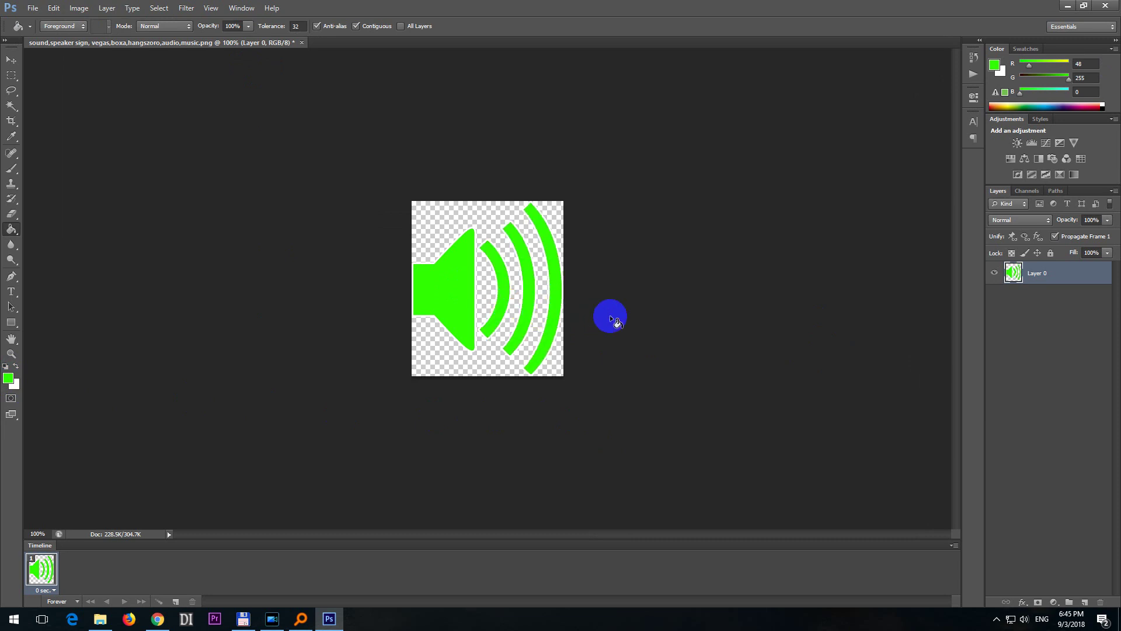